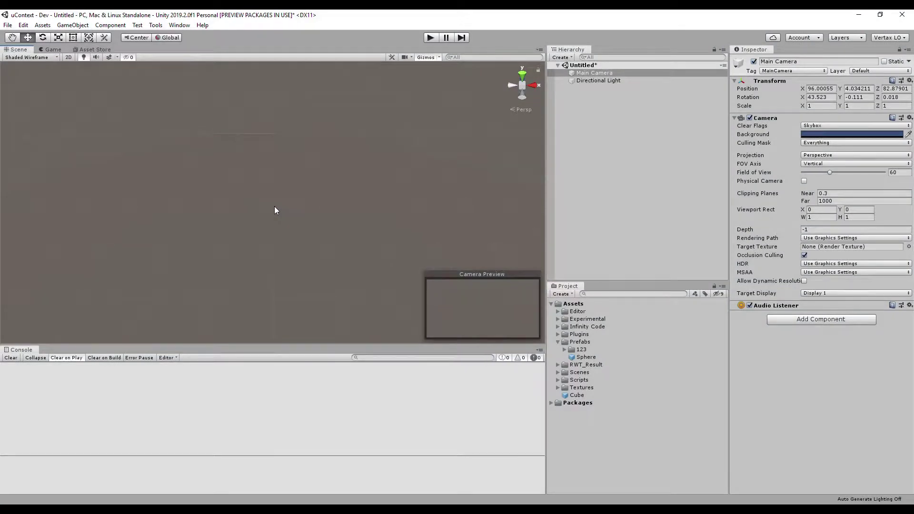
Step: Search the Create Browser for "pla" and add the Plane prefab to the scene at root level
{"action": "right_click", "coordinate": [188, 181], "text": "ctrl+shift"}
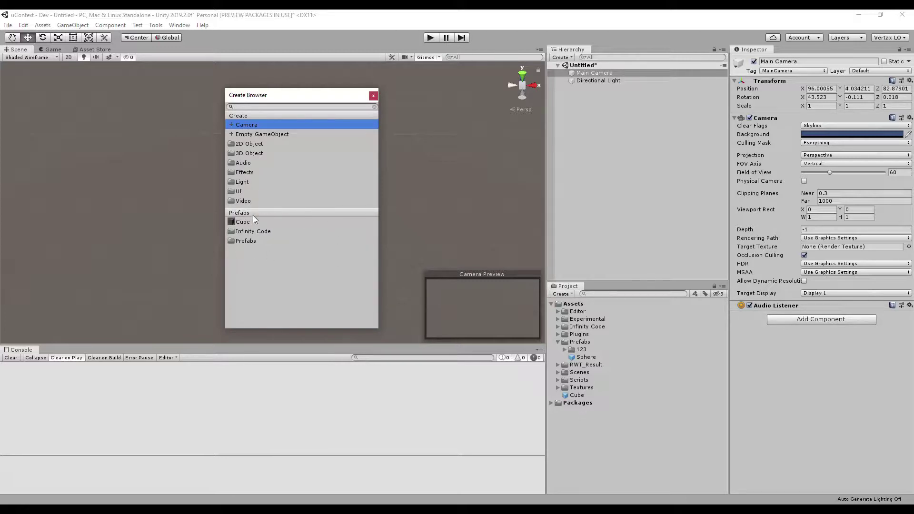
{"action": "type", "text": "pla"}
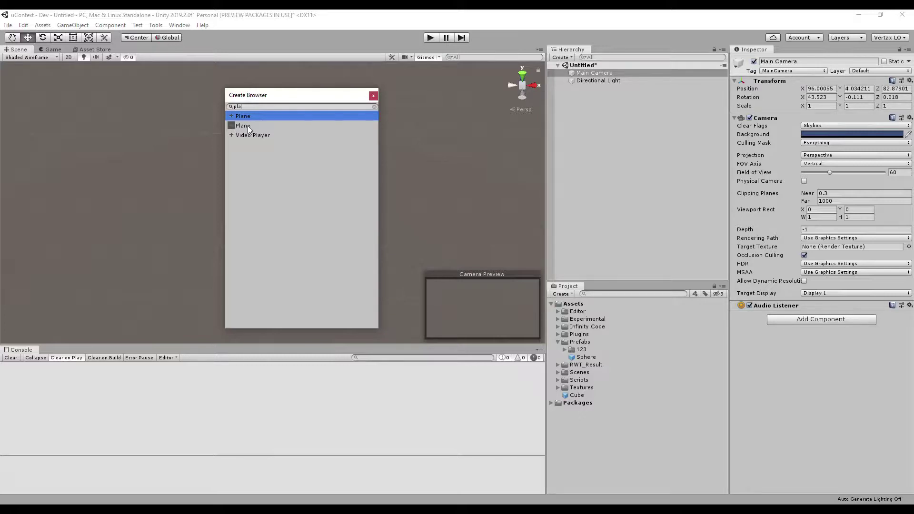
{"action": "mouse_move", "coordinate": [249, 128]}
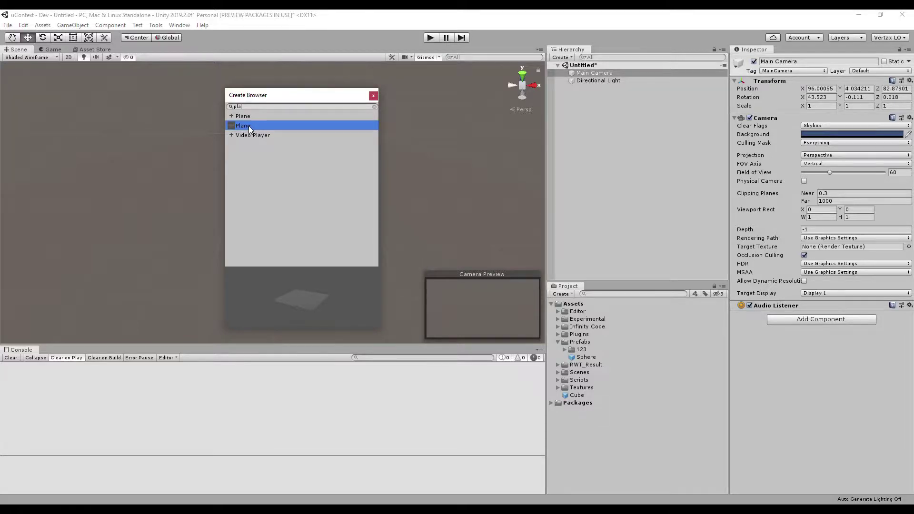
{"action": "left_click", "coordinate": [249, 127]}
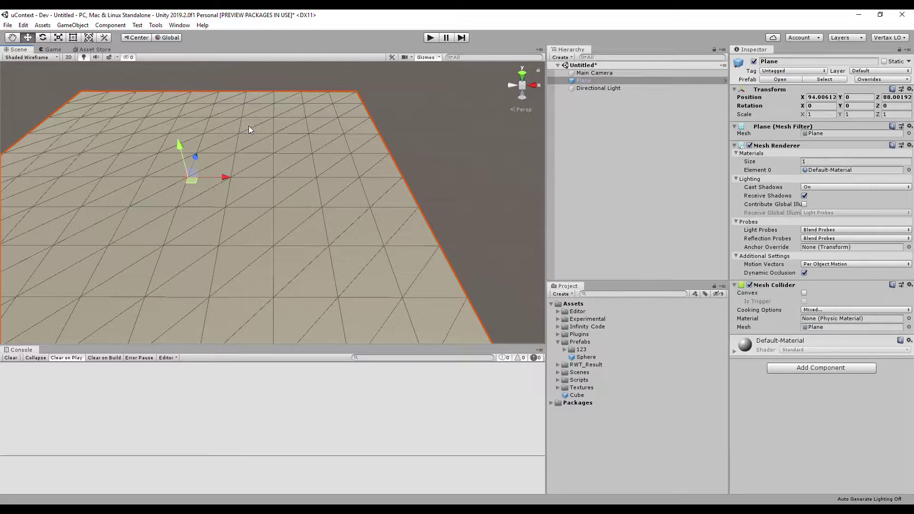
Step: Place three Cube prefabs along the plane's far edge: the right and middle ones as children of Plane, the left one at root level
{"action": "key", "text": "ctrl+shift+n"}
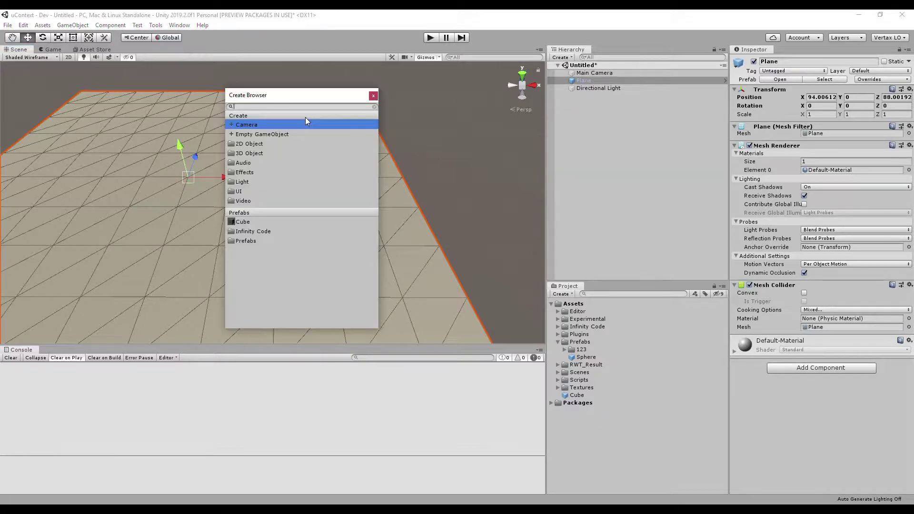
{"action": "left_click", "coordinate": [253, 222]}
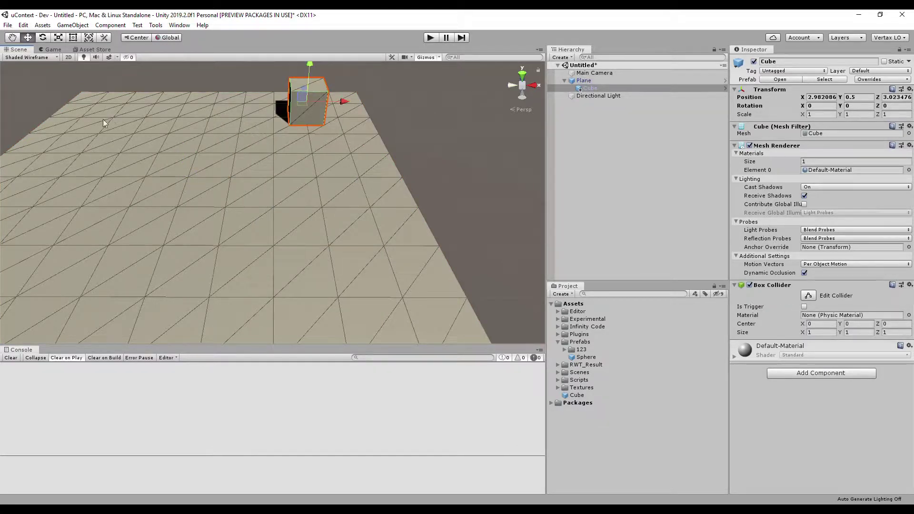
{"action": "key", "text": "ctrl+shift+n"}
{"action": "left_click", "coordinate": [243, 222]}
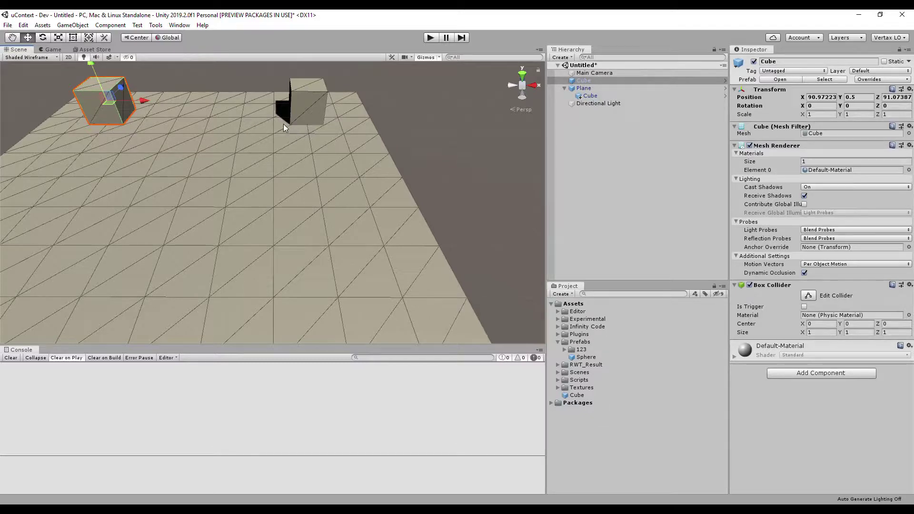
{"action": "right_click", "coordinate": [209, 117], "text": "shift"}
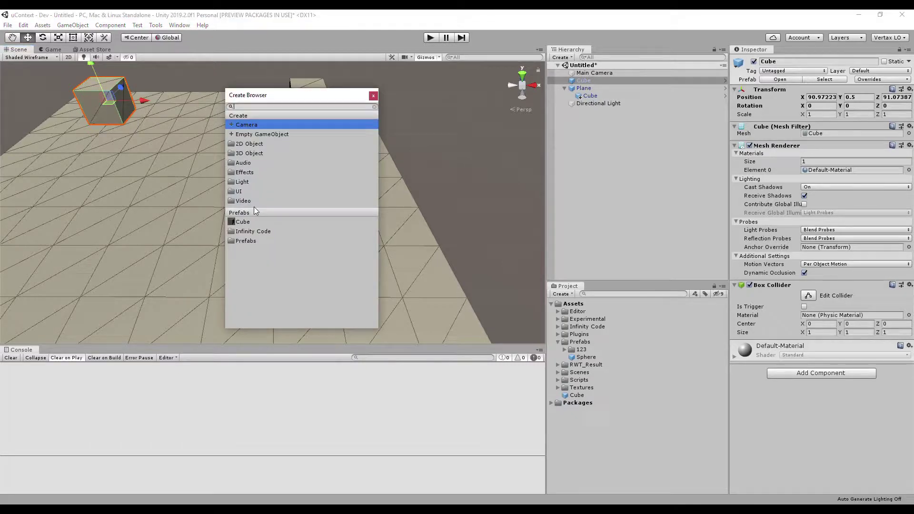
{"action": "left_click", "coordinate": [256, 221]}
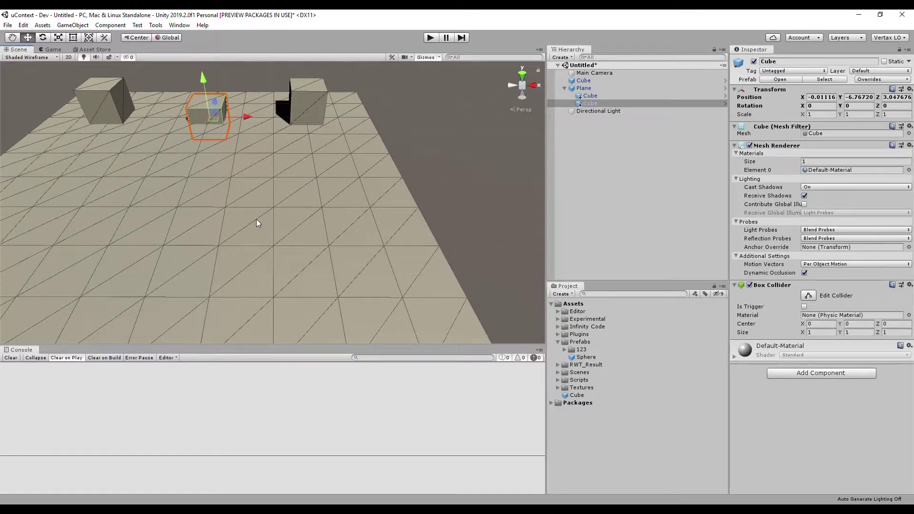
Step: Add the Sphere prefab from the Prefabs folder to the uContext bookmarks, then close the bookmarks window
{"action": "right_click", "coordinate": [256, 222]}
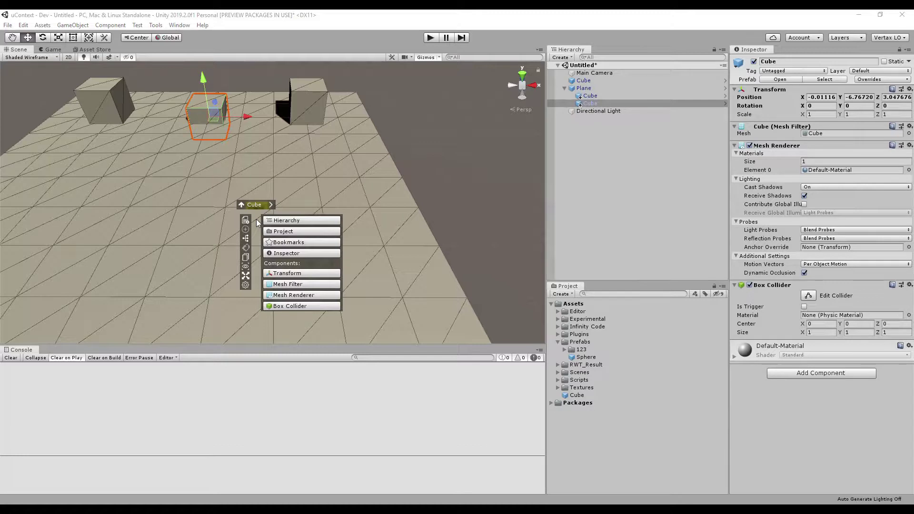
{"action": "left_click", "coordinate": [278, 241]}
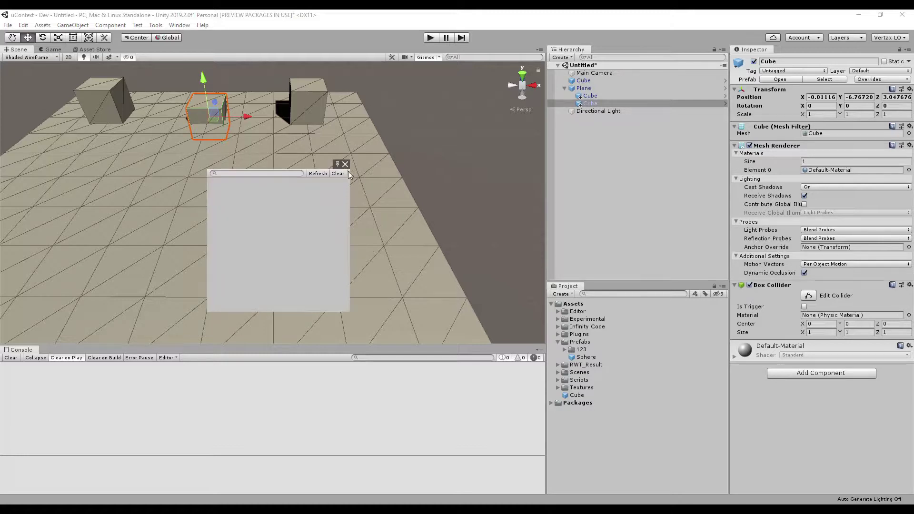
{"action": "left_click_drag", "start_coordinate": [584, 357], "coordinate": [296, 222]}
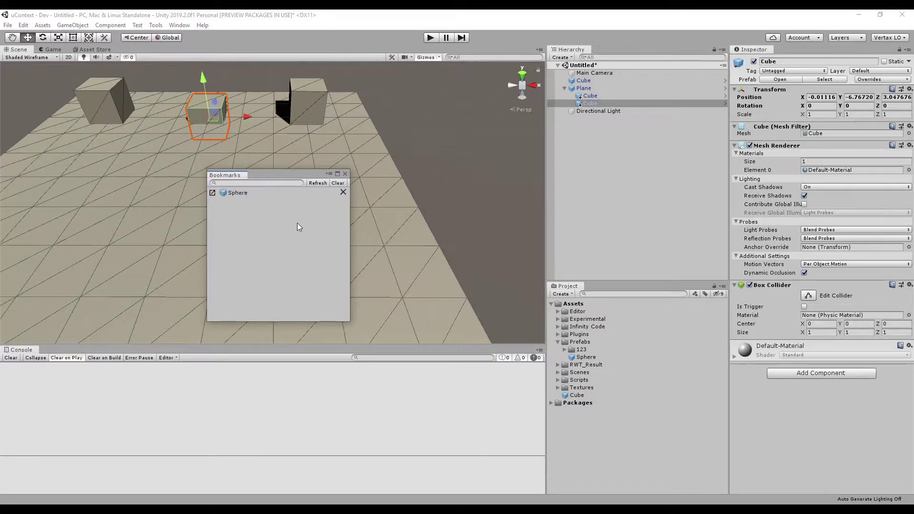
{"action": "left_click", "coordinate": [344, 175]}
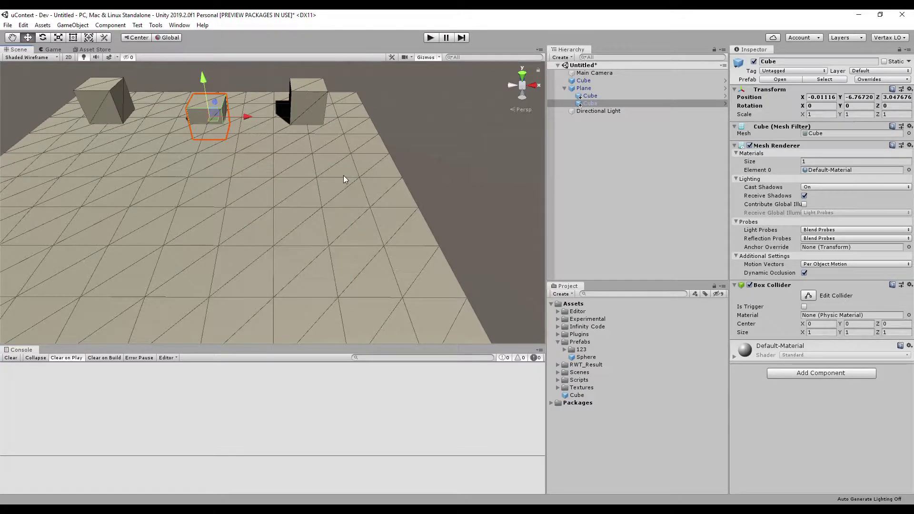
Step: Place three bookmarked Sphere prefabs on the plane in a row in front of the cubes, from right to left
{"action": "right_click", "coordinate": [344, 175], "text": "shift"}
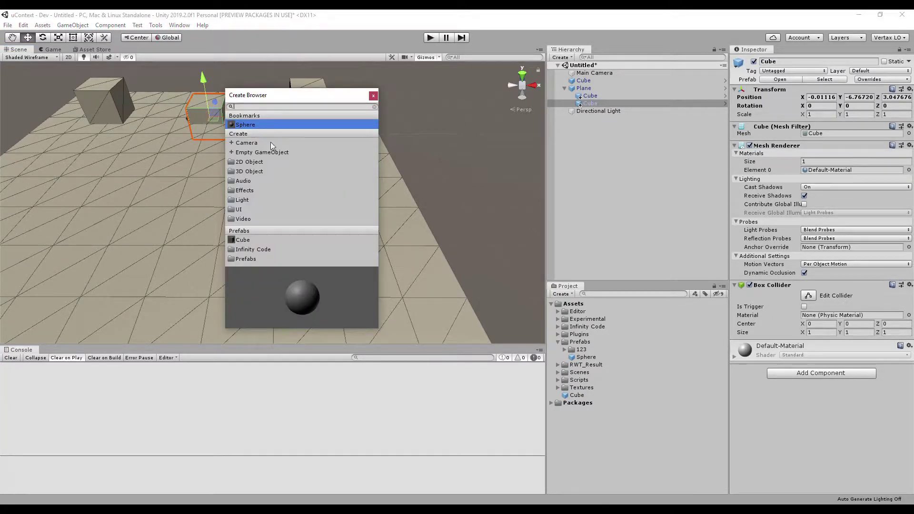
{"action": "left_click", "coordinate": [246, 127]}
{"action": "right_click", "coordinate": [247, 182], "text": "shift"}
{"action": "left_click", "coordinate": [244, 125]}
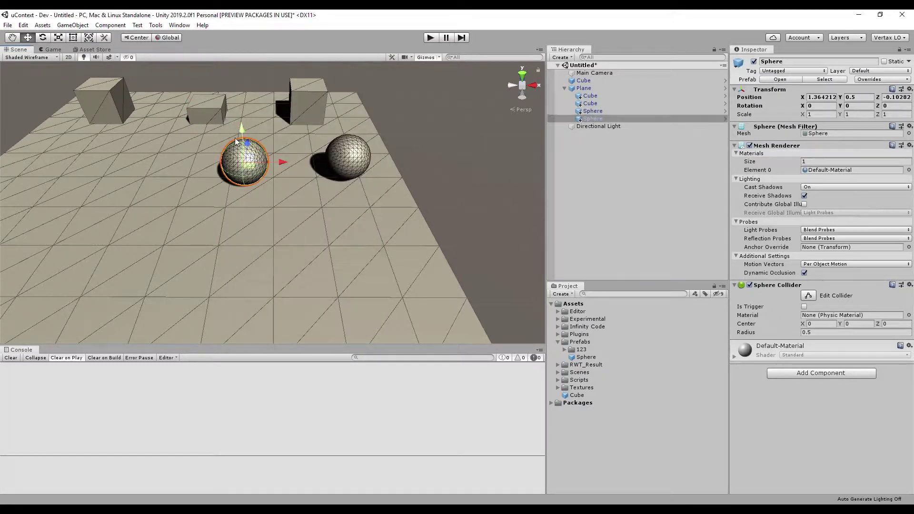
{"action": "right_click", "coordinate": [133, 178], "text": "shift"}
{"action": "left_click", "coordinate": [240, 124]}
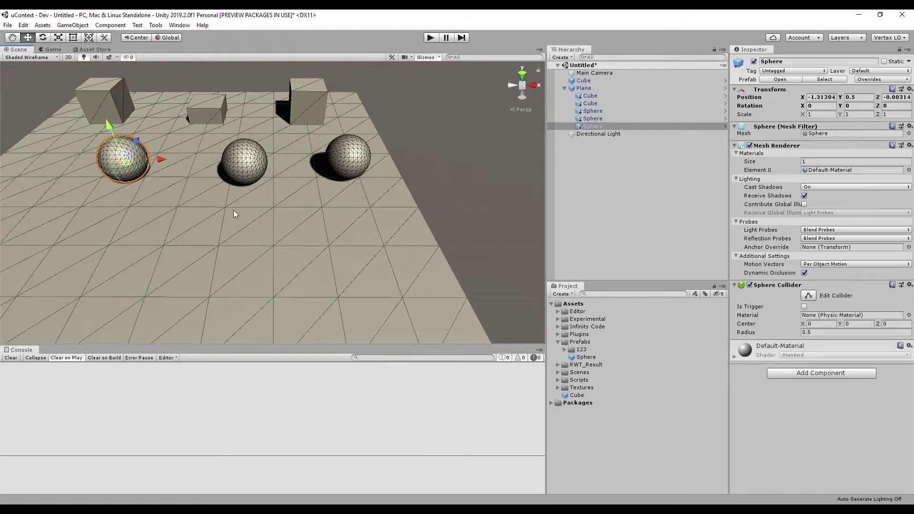
Step: Add a Cube prefab as a child of the leftmost sphere using the Create Browser
{"action": "right_click", "coordinate": [227, 263]}
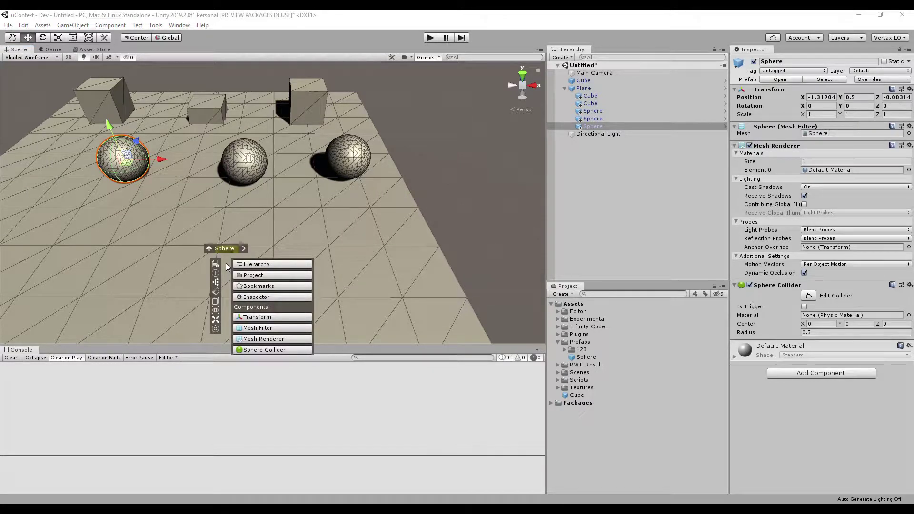
{"action": "left_click", "coordinate": [218, 264]}
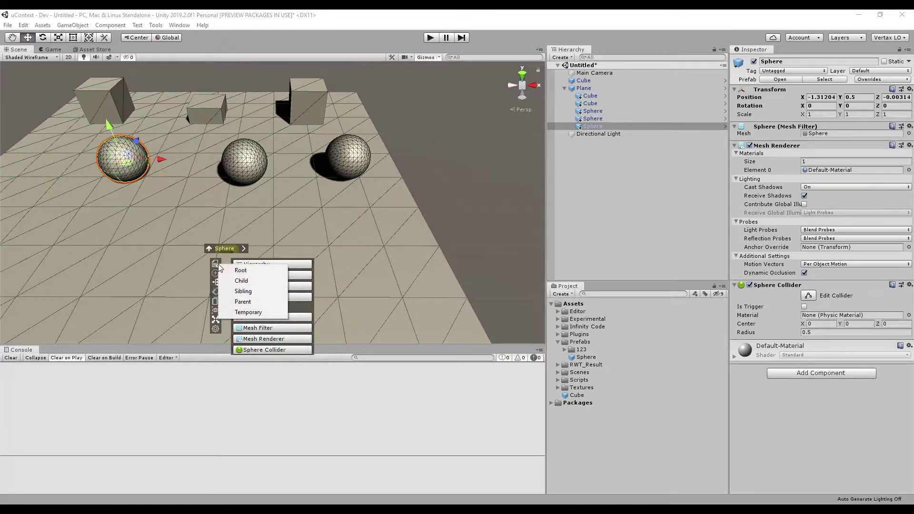
{"action": "left_click", "coordinate": [241, 281]}
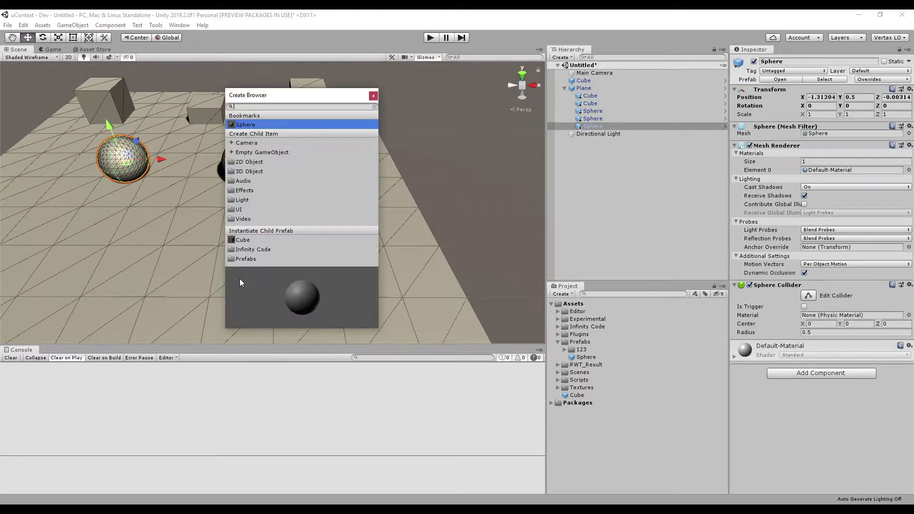
{"action": "left_click", "coordinate": [244, 240]}
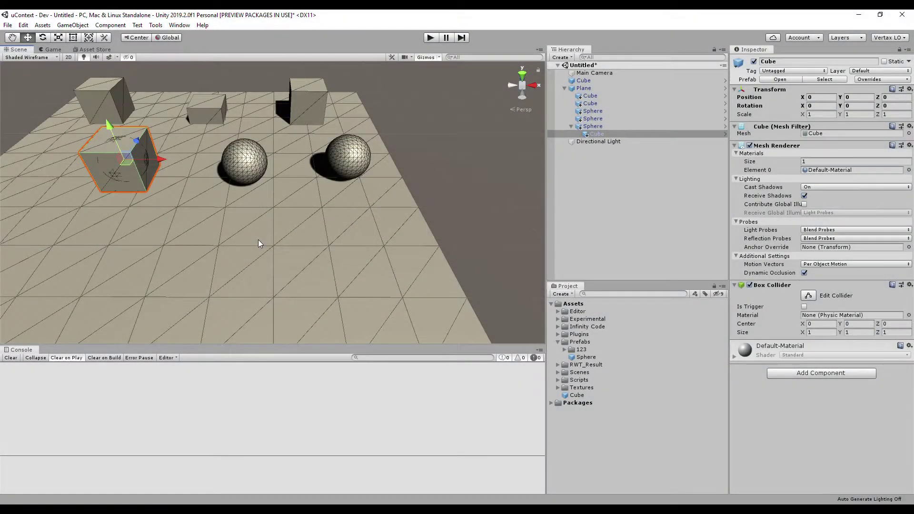
Step: Group the three spheres under a new parent object named Group and expand it in the hierarchy
{"action": "left_click", "coordinate": [592, 111]}
{"action": "left_click", "coordinate": [593, 118], "text": "ctrl"}
{"action": "left_click", "coordinate": [593, 126], "text": "ctrl"}
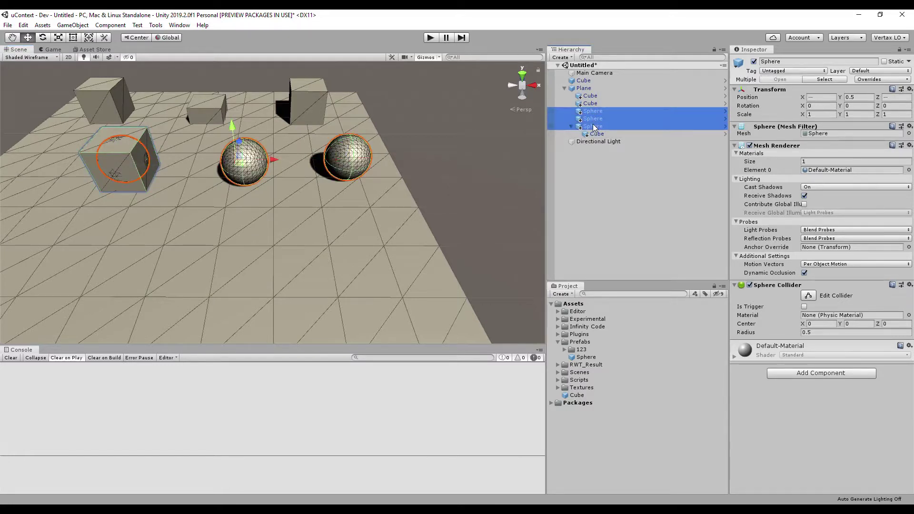
{"action": "key", "text": "ctrl+g"}
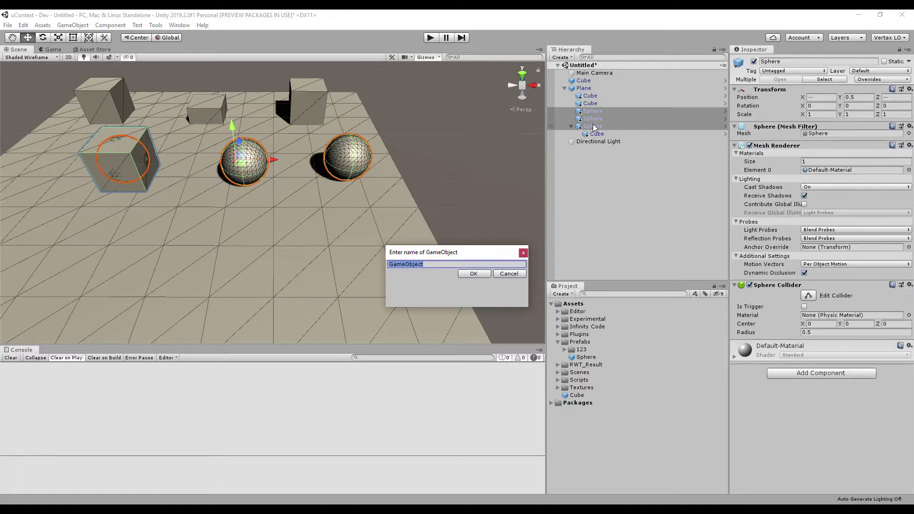
{"action": "type", "text": "Group"}
{"action": "key", "text": "Return"}
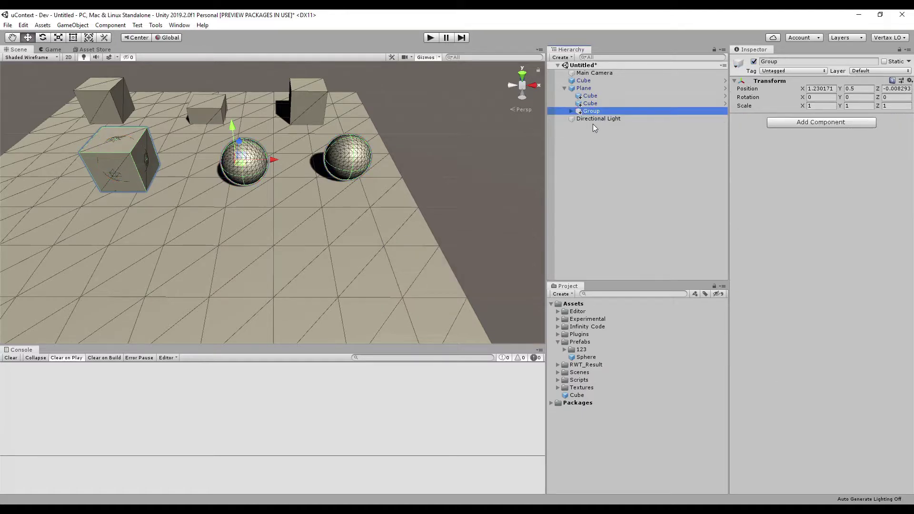
{"action": "left_click", "coordinate": [571, 111]}
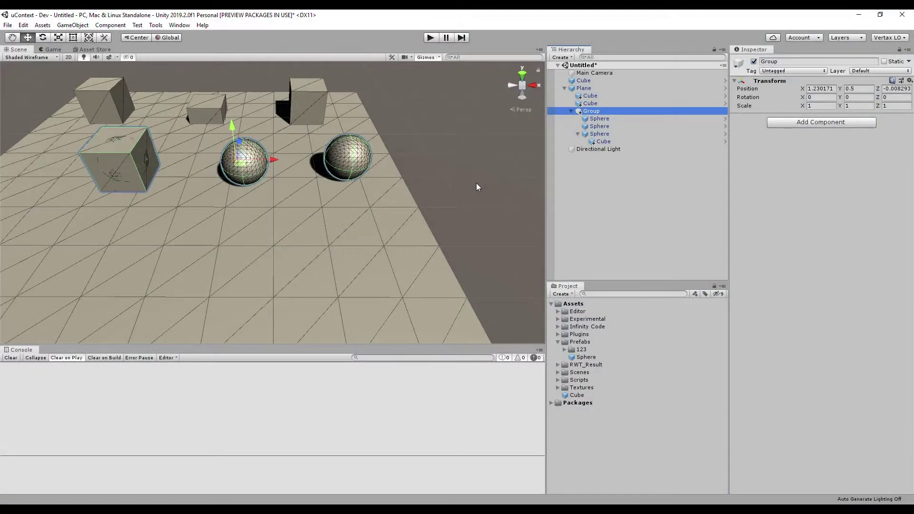
Step: Clear the object selection, then maximize the Scene view and restore its normal size
{"action": "left_click", "coordinate": [476, 184]}
{"action": "key", "text": "shift+space"}
{"action": "key", "text": "shift+space"}
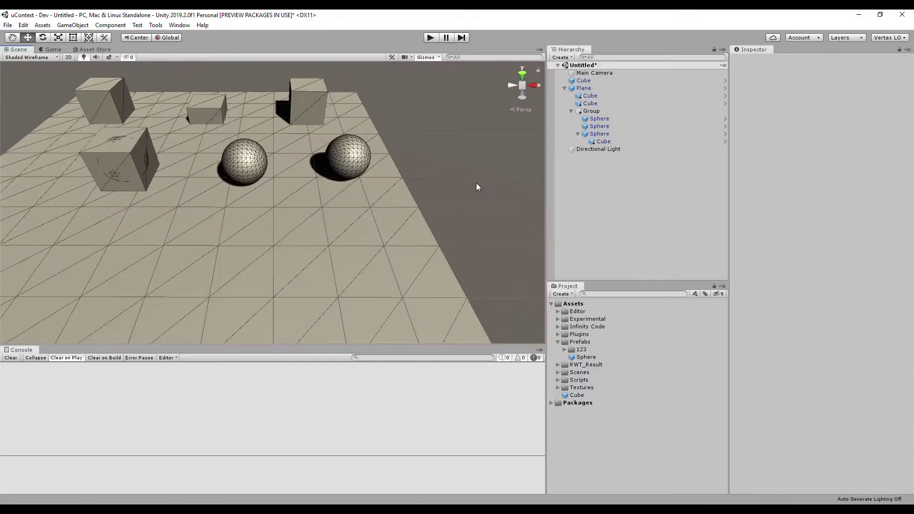
Step: Run the scene in Play mode, toggle the Game view between maximized and normal size twice, and stop playback
{"action": "left_click", "coordinate": [430, 41]}
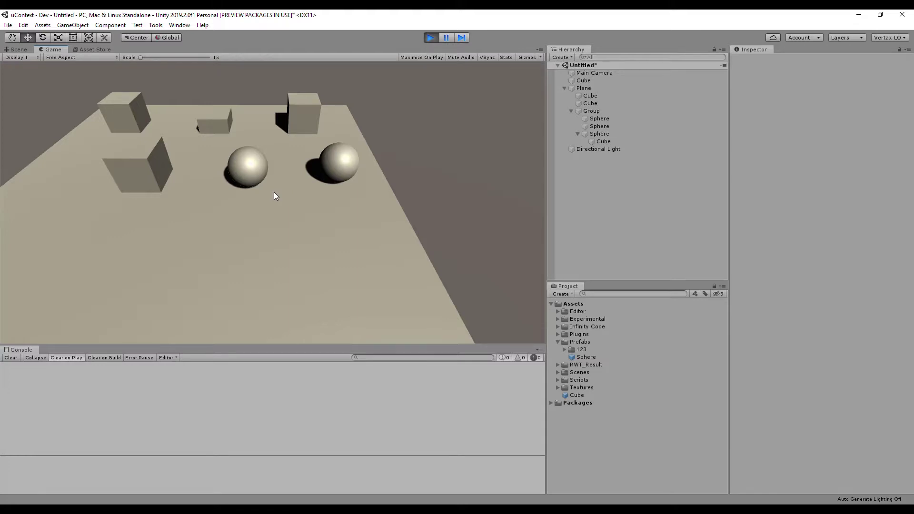
{"action": "key", "text": "shift+space"}
{"action": "key", "text": "shift+space"}
{"action": "key", "text": "shift+space"}
{"action": "key", "text": "shift+space"}
{"action": "left_click", "coordinate": [430, 38]}
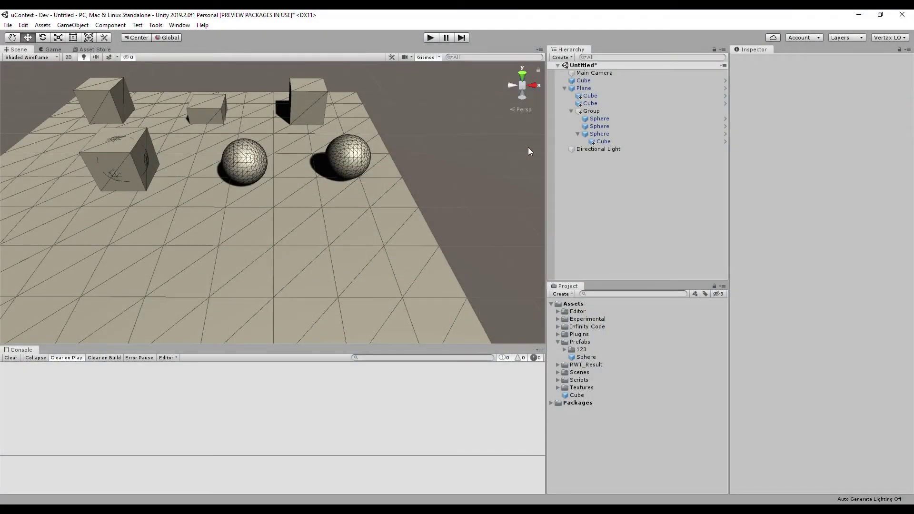
{"action": "left_click", "coordinate": [604, 118]}
{"action": "key", "text": "F2"}
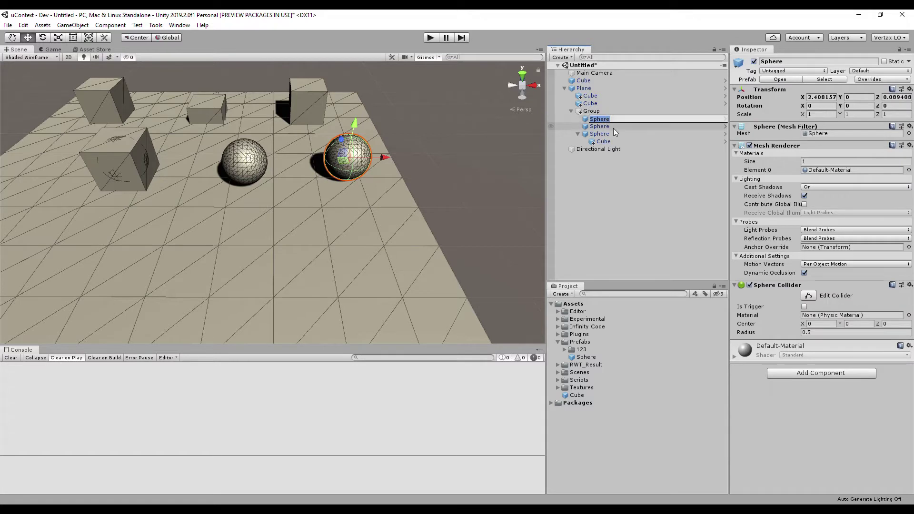
{"action": "left_click", "coordinate": [597, 363]}
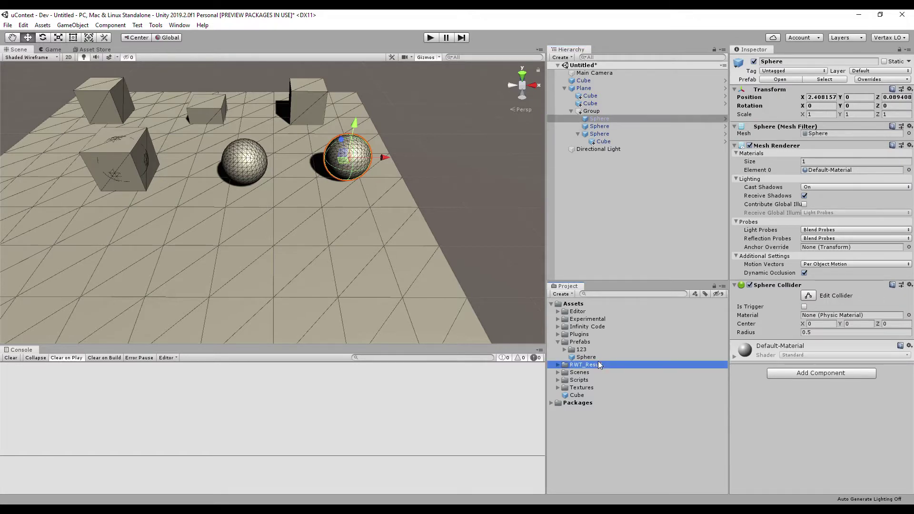
{"action": "left_click", "coordinate": [595, 357]}
{"action": "key", "text": "F2"}
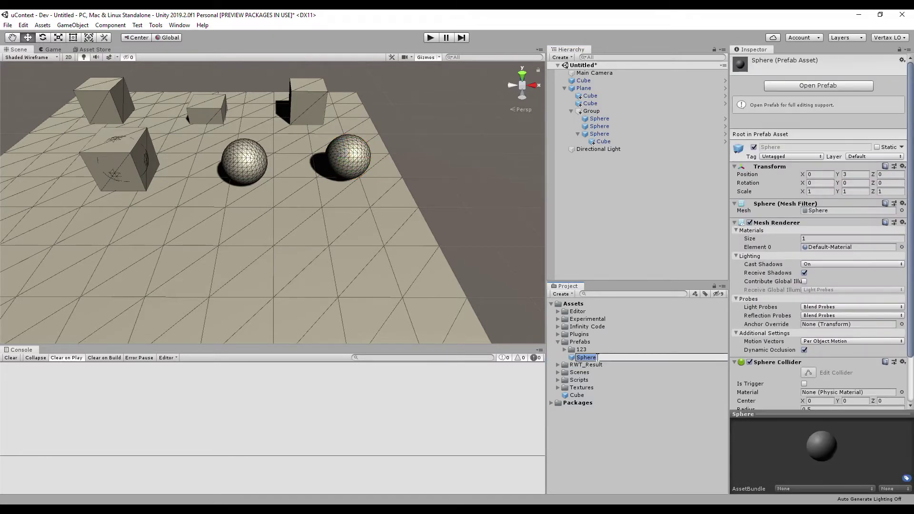
{"action": "key", "text": "Escape"}
Step: Rename the rightmost sphere in the scene as Sphere2
{"action": "left_click", "coordinate": [365, 161]}
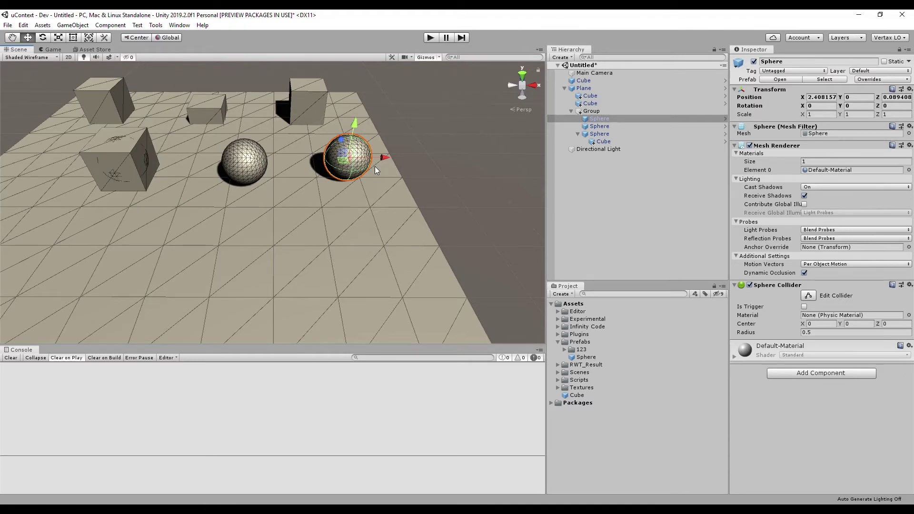
{"action": "key", "text": "F2"}
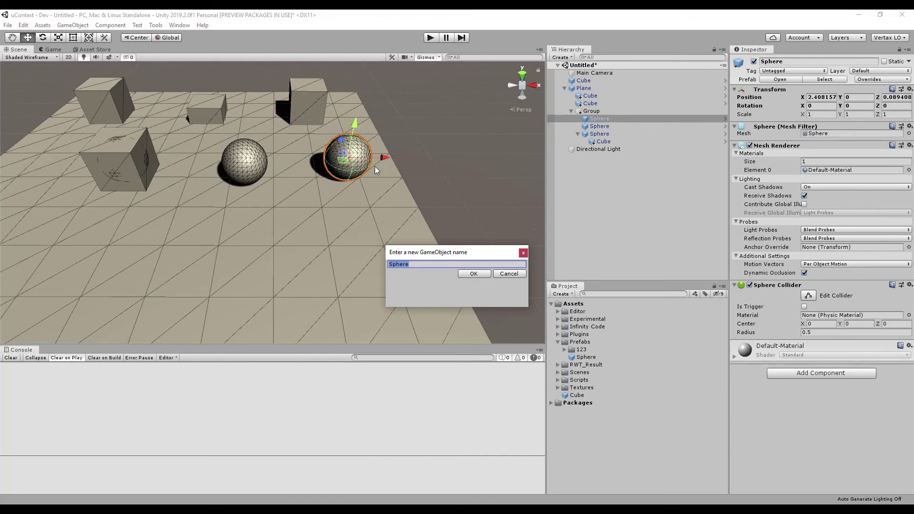
{"action": "key", "text": "End"}
{"action": "type", "text": "2"}
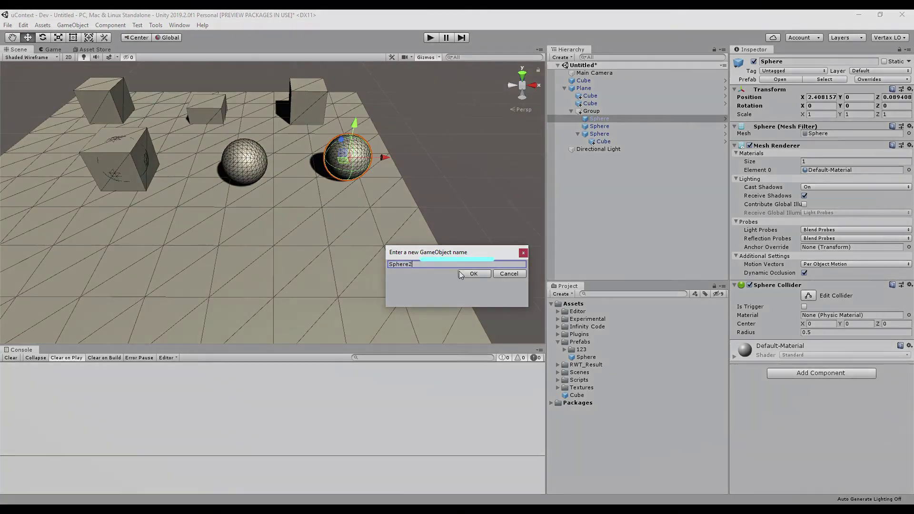
{"action": "left_click", "coordinate": [461, 273]}
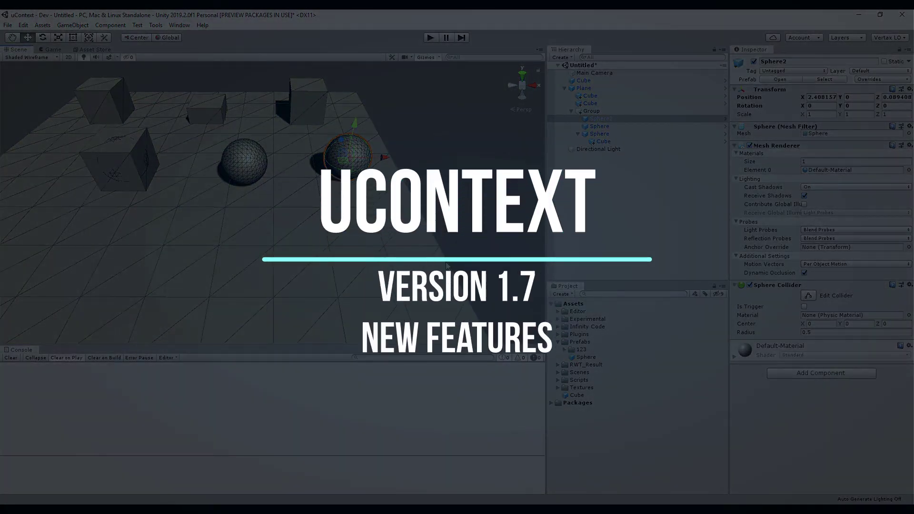